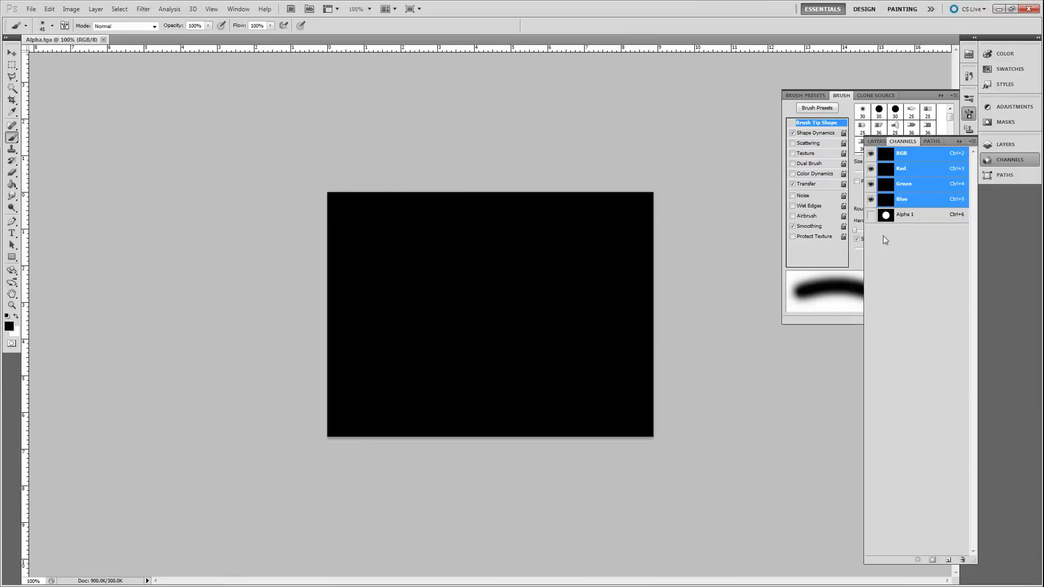
Step: Compare Alpha.tga's Alpha 1 circle channel with its full-colour RGB composite
click(905, 215)
key(x)
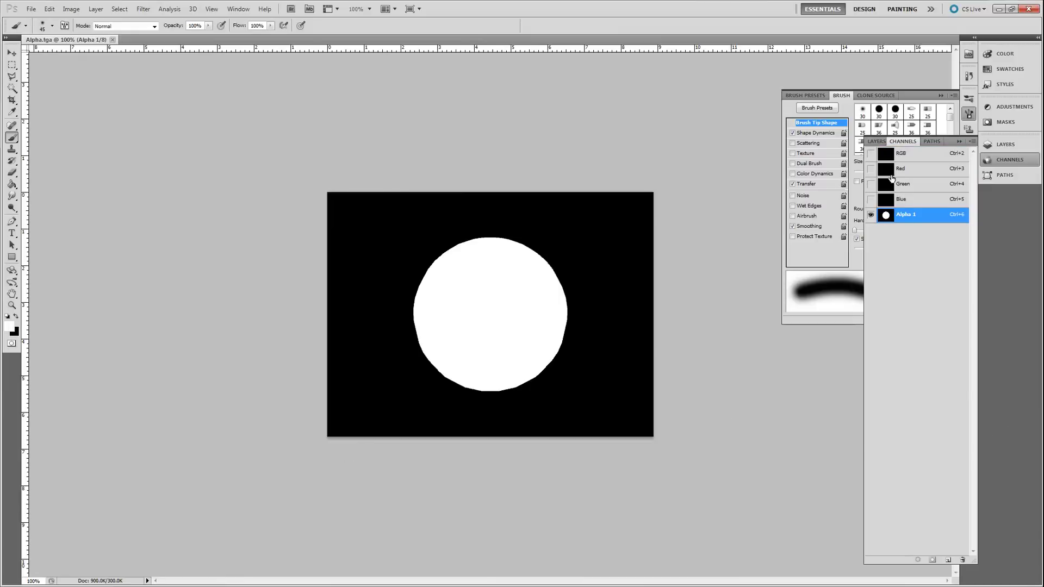
click(923, 157)
key(x)
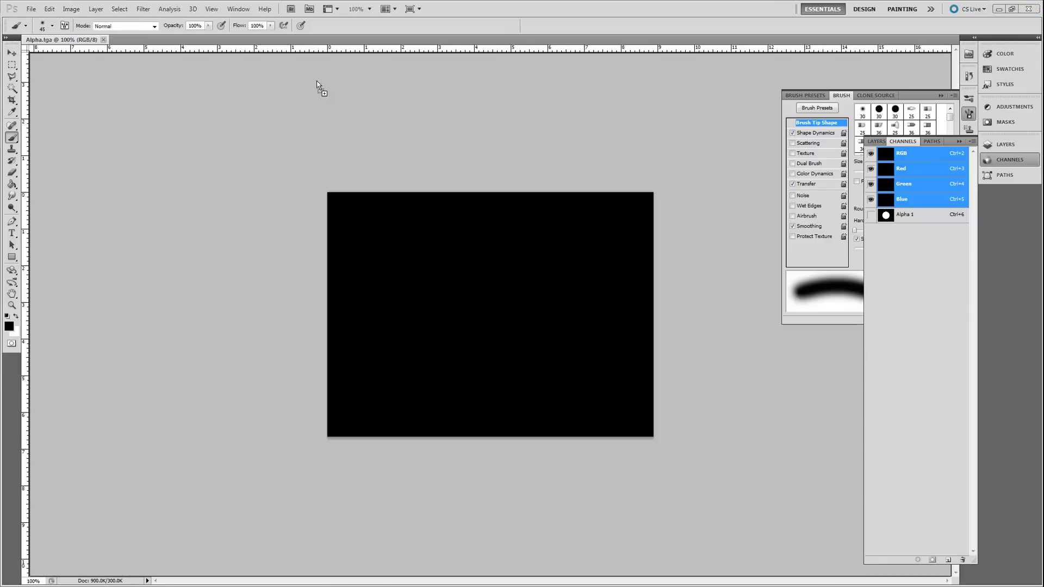
Step: Open NoAlpha.tga beside Alpha.tga, view Alpha.tga's Alpha 1 circle, then minimize Photoshop
drag(319, 86, 328, 38)
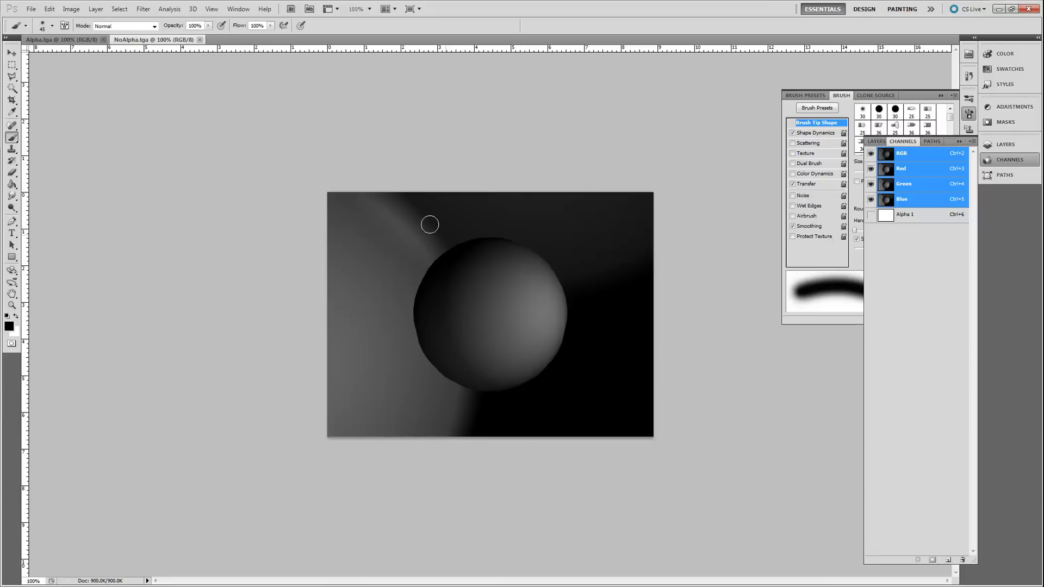
click(82, 41)
click(909, 216)
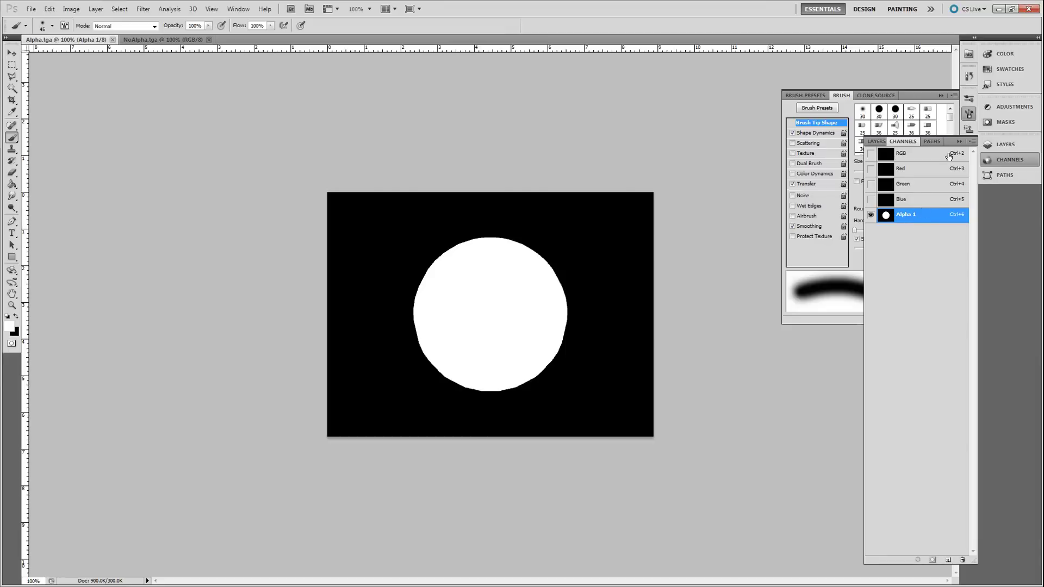
click(999, 10)
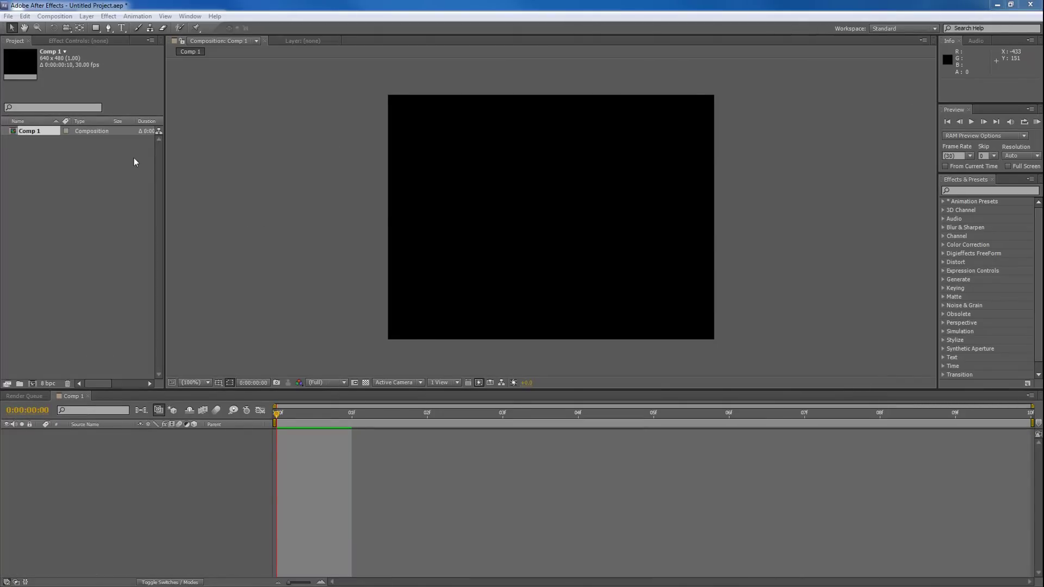
click(96, 133)
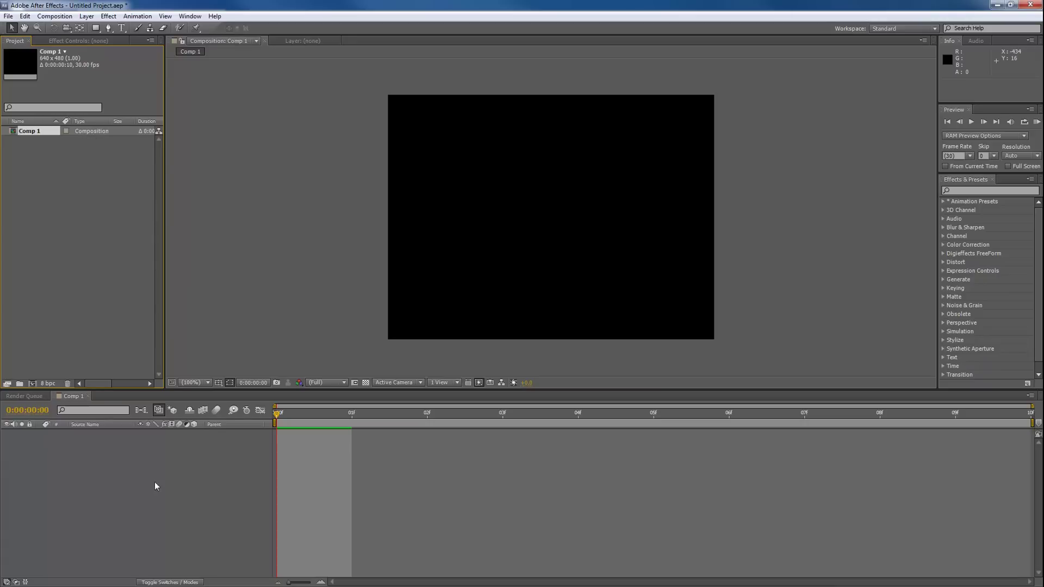
Step: Copy and paste Comp 1 to create Comp 2, then drag Alpha.tga and NoAlpha.tga toward the project
click(86, 216)
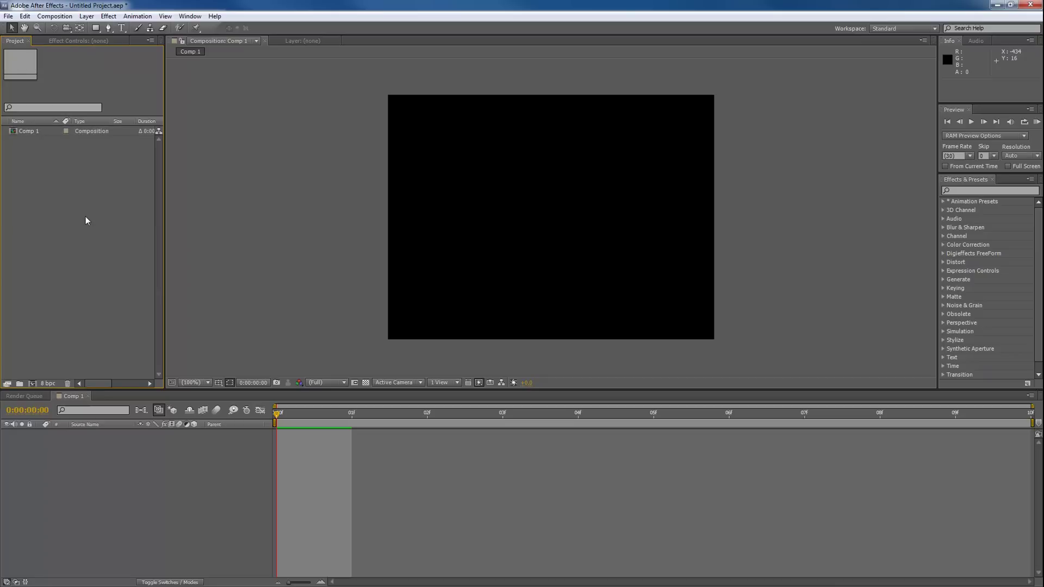
click(31, 133)
key(ctrl+c)
key(ctrl+v)
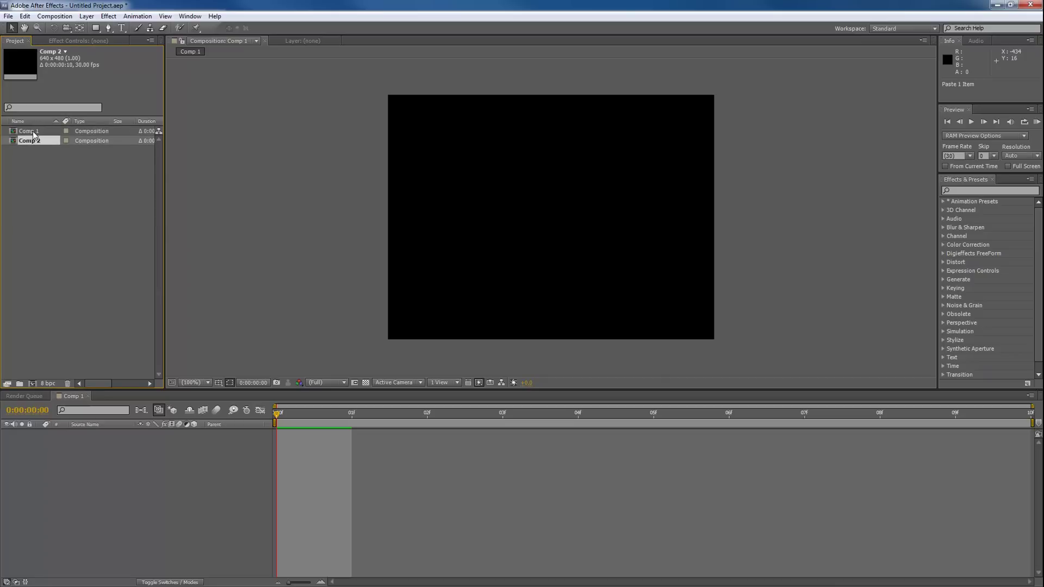
click(48, 162)
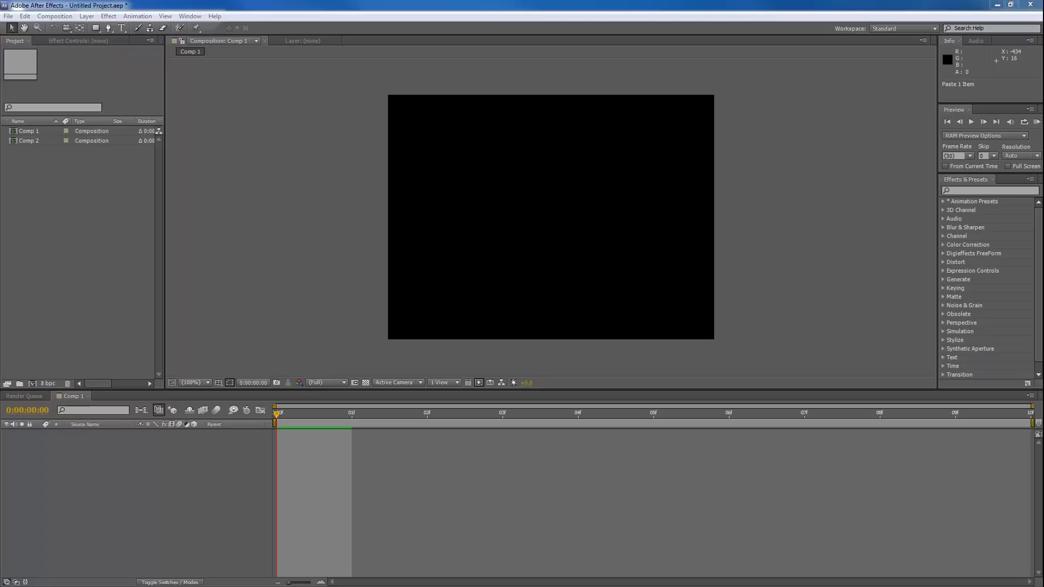
drag(2, 217, 130, 241)
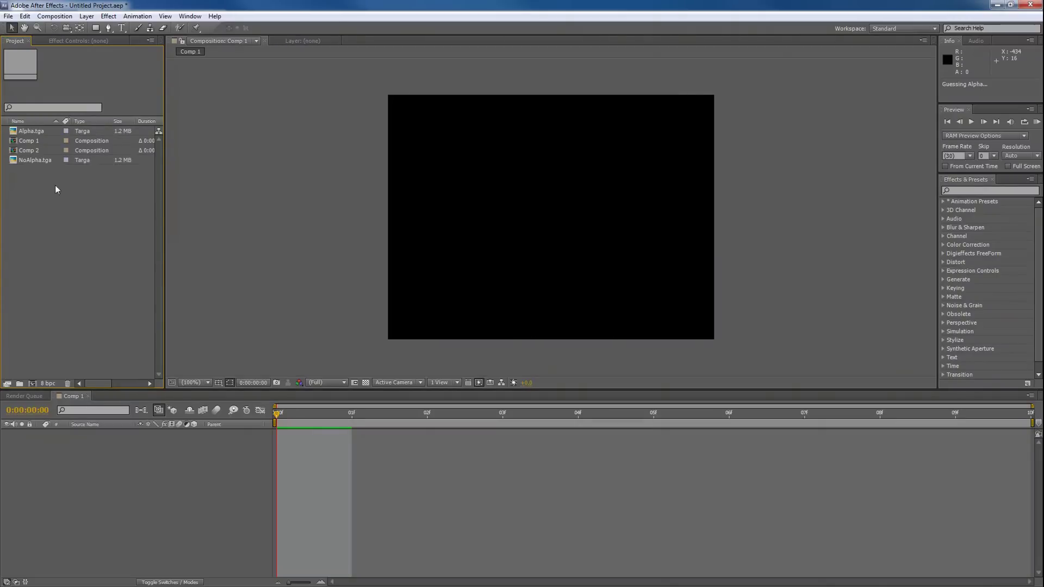
Step: Drop Alpha.tga and NoAlpha.tga into the Project panel, check NoAlpha's sphere in Photoshop, and return
click(38, 162)
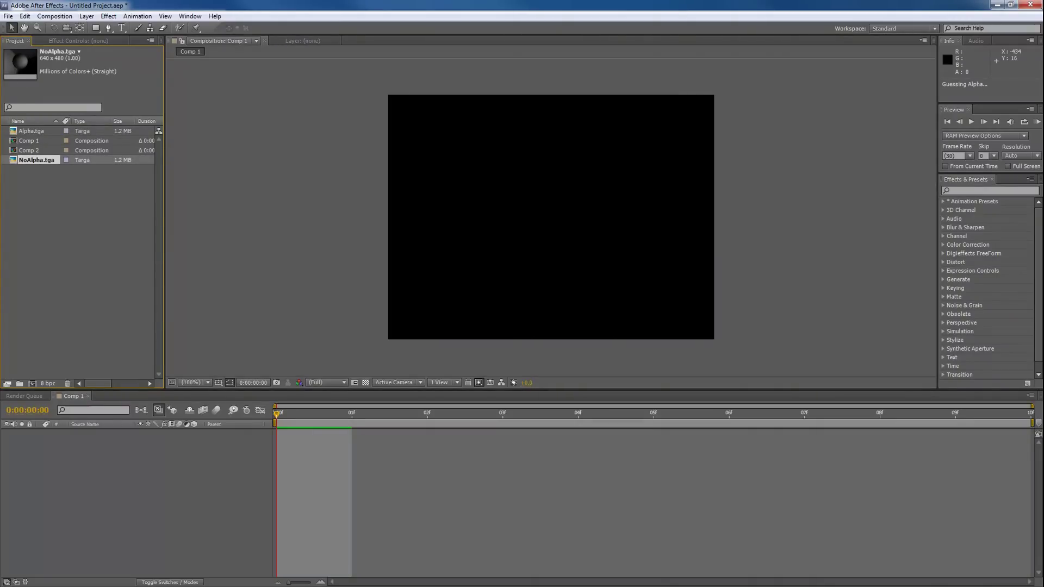
key(alt+Tab)
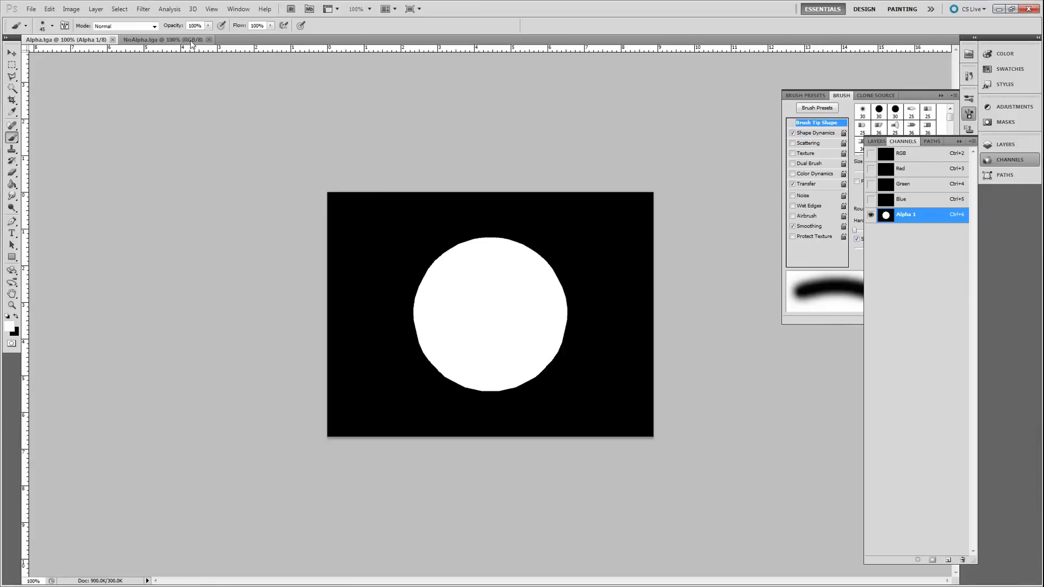
click(192, 42)
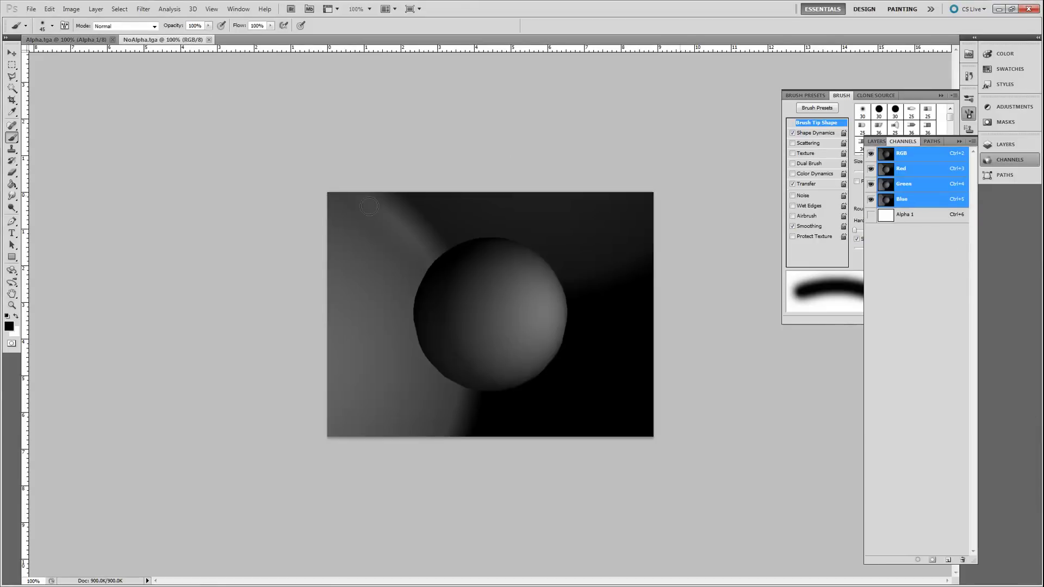
key(alt+Tab)
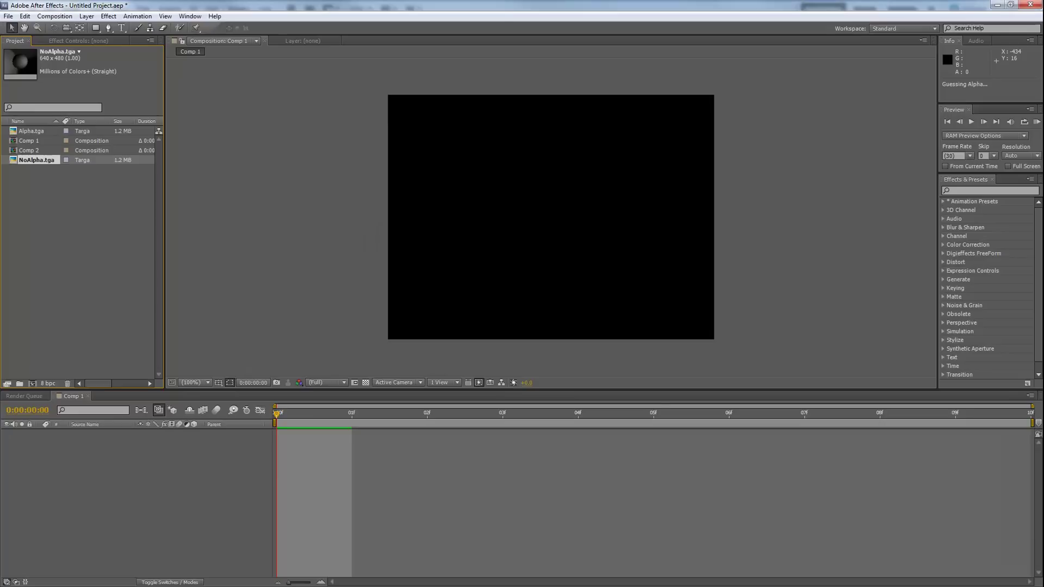
Step: Open Comp 2 and add NoAlpha.tga, then Alpha.tga above it, as layers
click(37, 151)
double_click(34, 152)
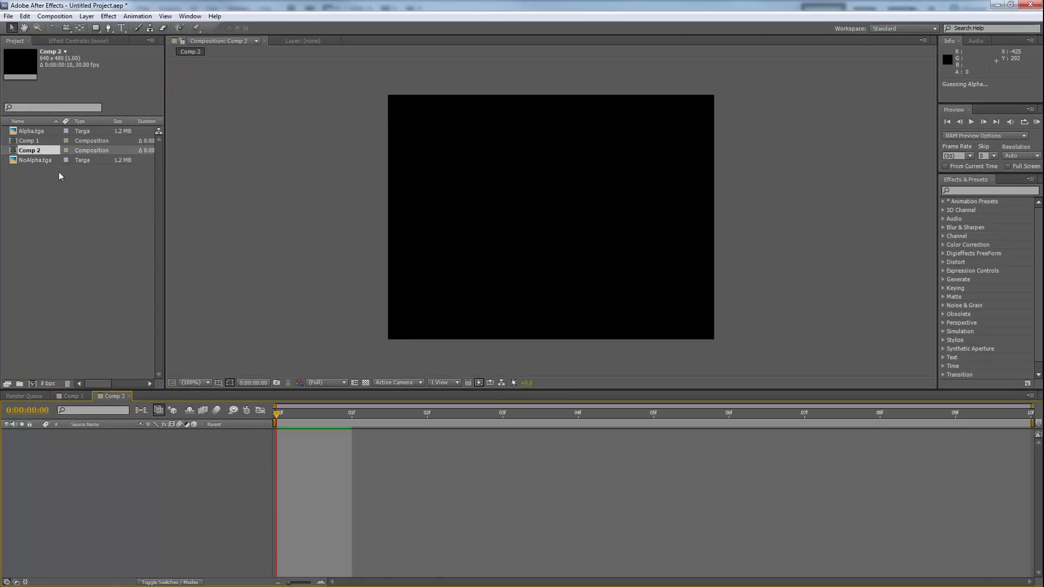
drag(32, 159, 97, 485)
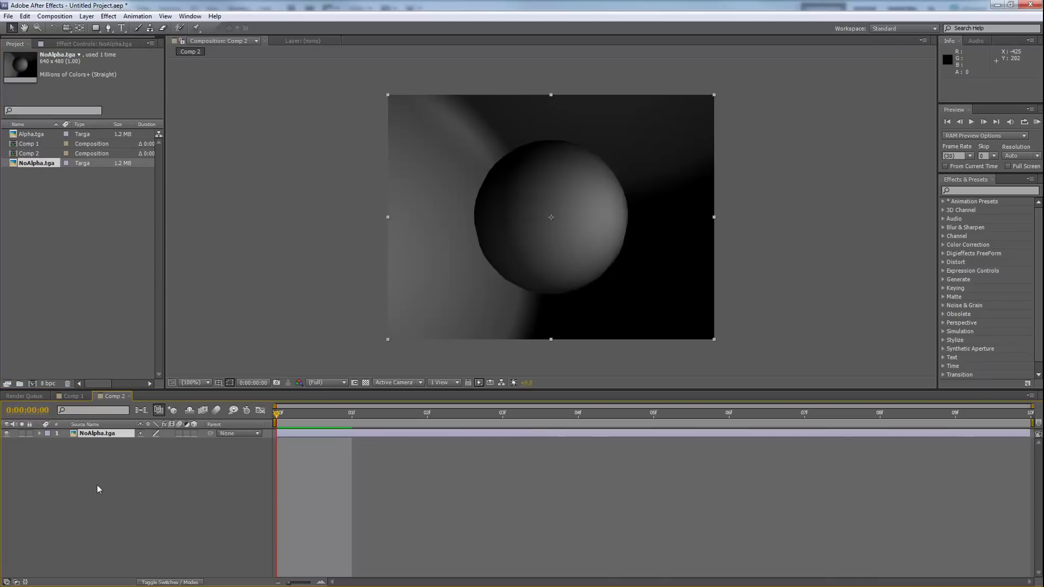
click(31, 135)
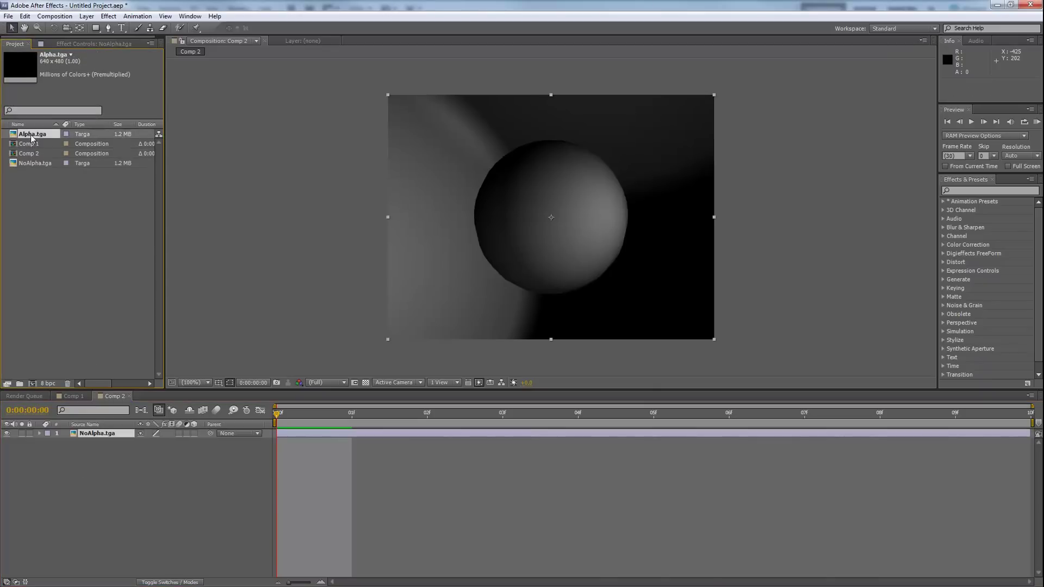
drag(31, 137, 98, 430)
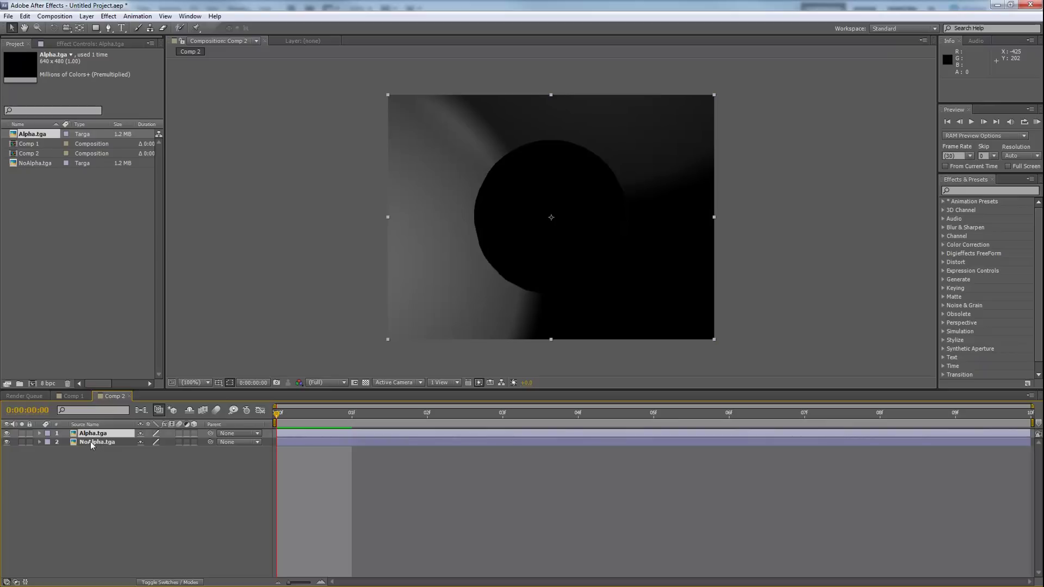
Step: Set the Alpha.tga layer's blending mode to Stencil Alpha
right_click(93, 435)
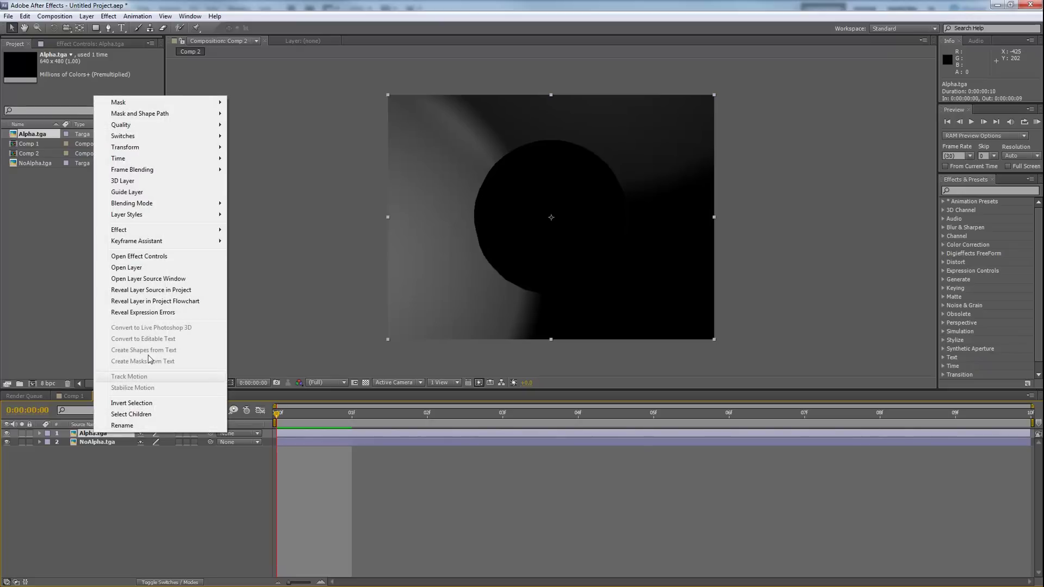
mouse_move(184, 204)
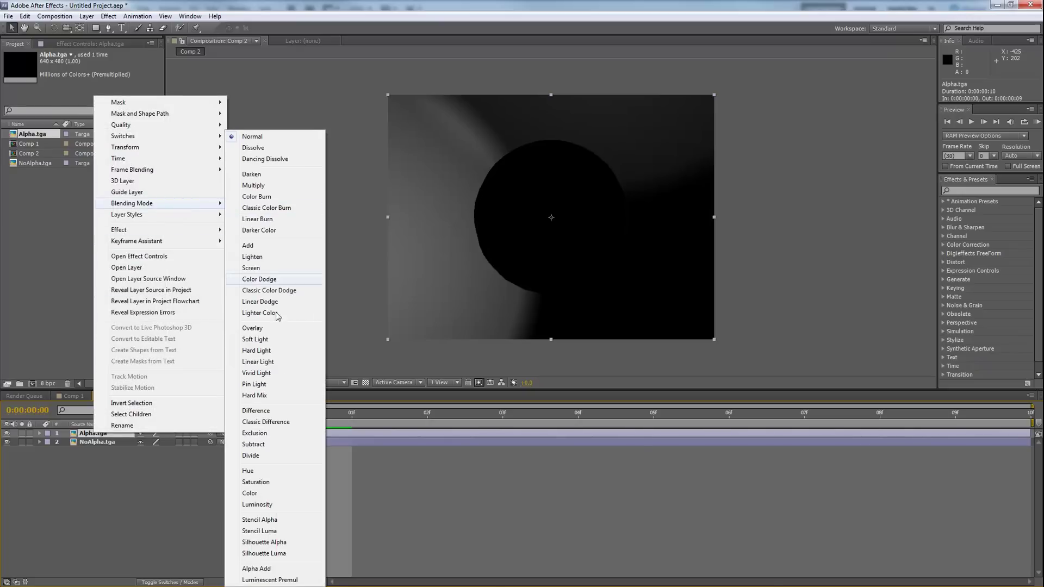
click(271, 520)
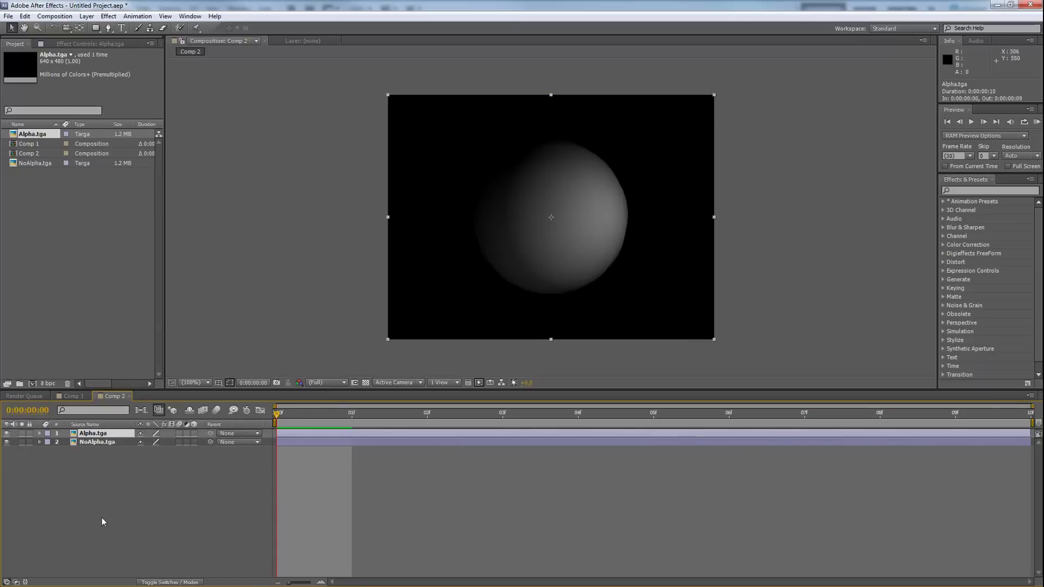
Step: Add a new Deep Red Solid 1 layer to Comp 2
click(90, 474)
right_click(103, 456)
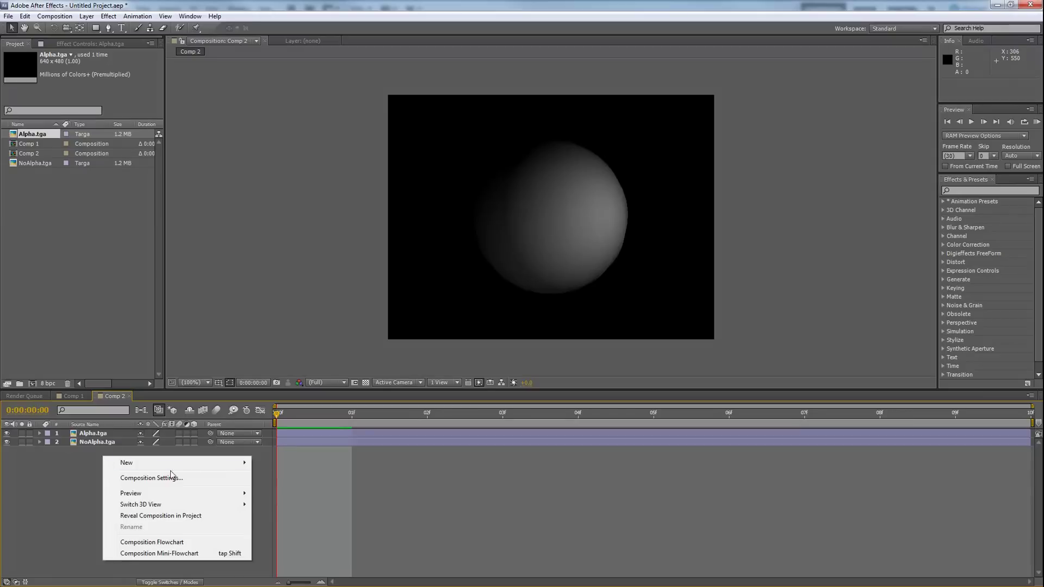
mouse_move(186, 463)
click(303, 488)
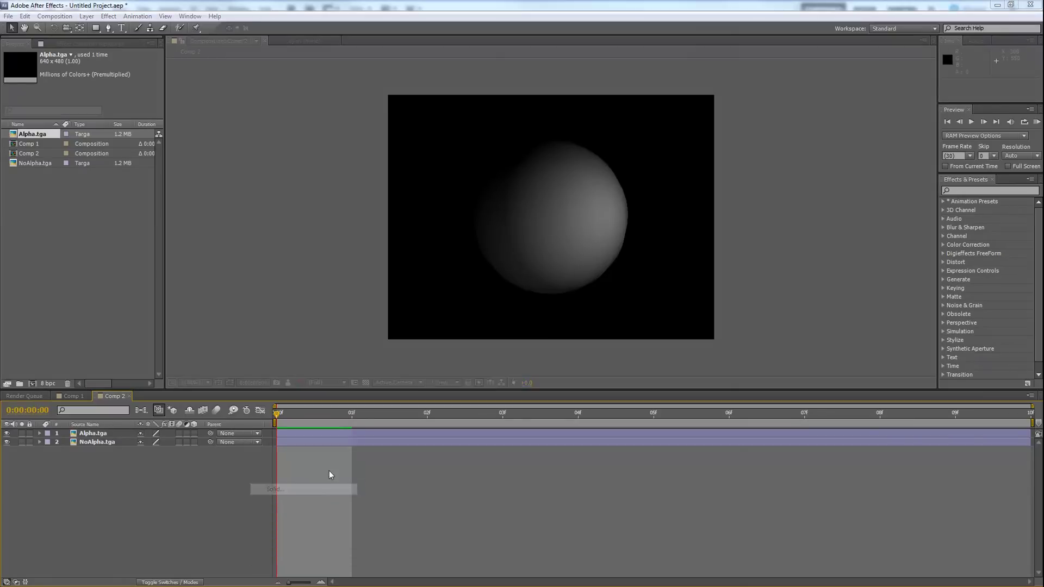
click(550, 388)
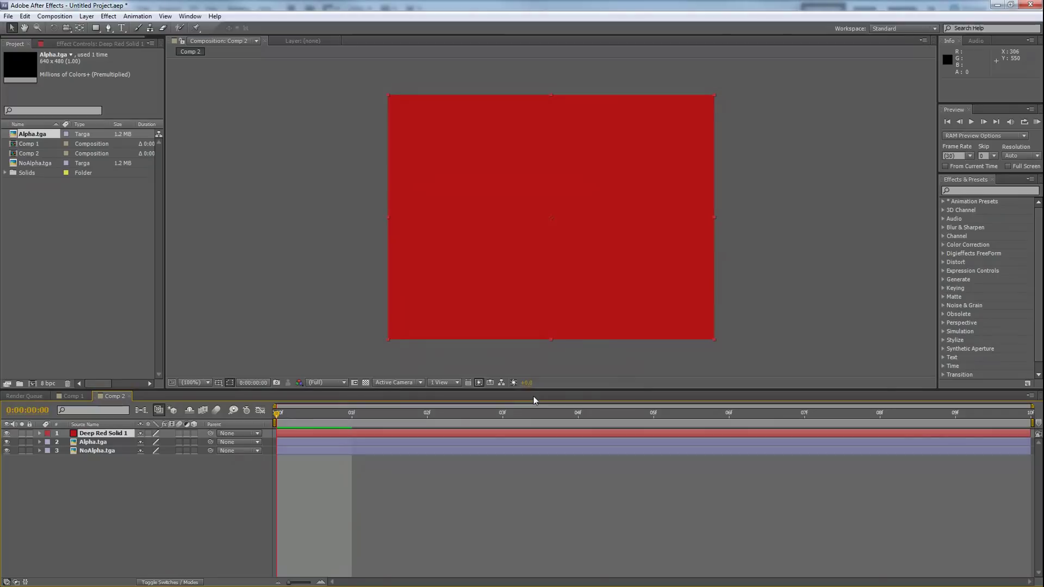
Step: Move the red solid to the bottom, toggle NoAlpha.tga's visibility to compare, then delete the solid
drag(111, 433, 106, 457)
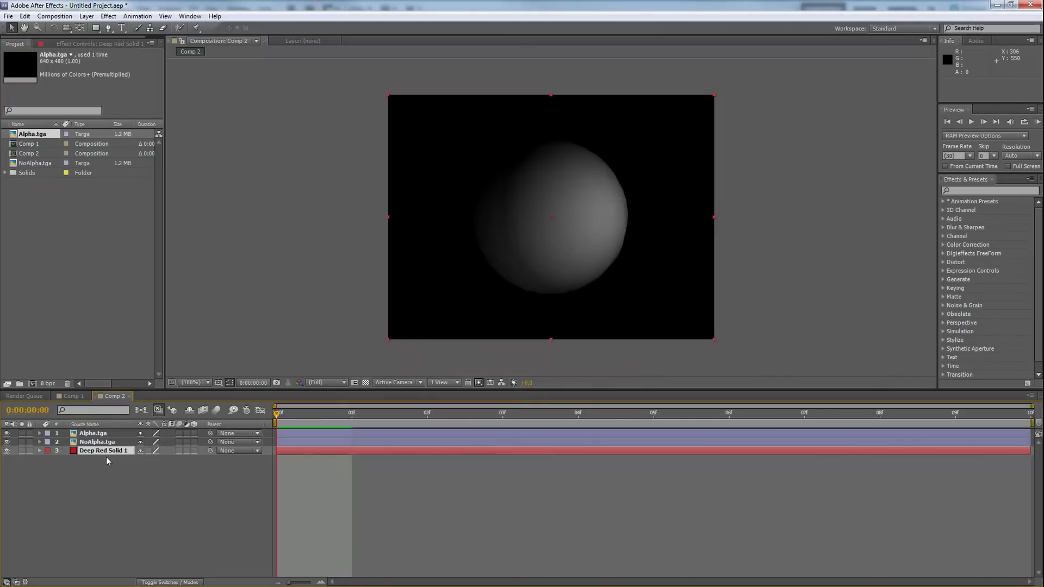
click(6, 443)
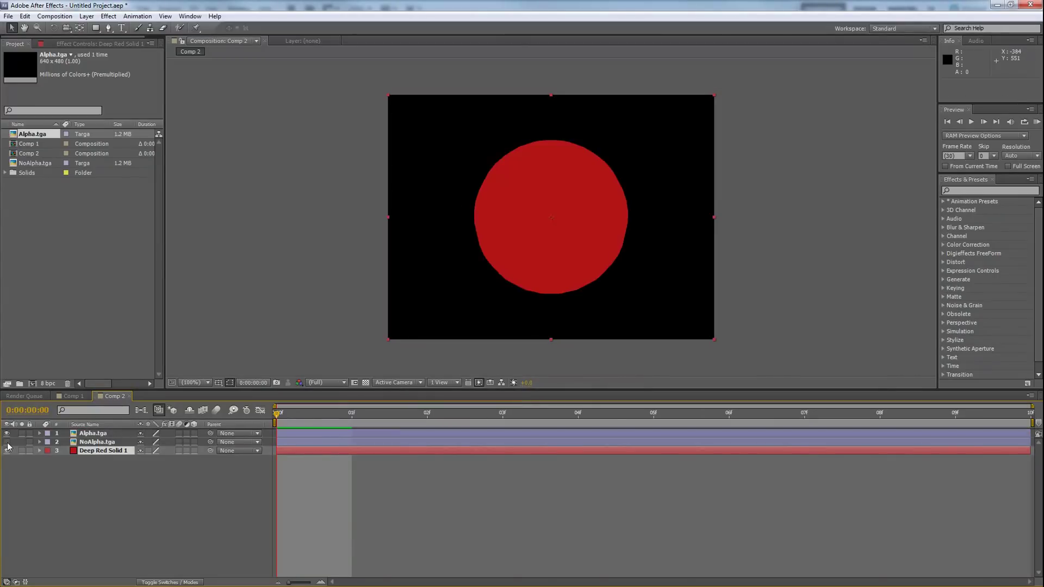
click(6, 442)
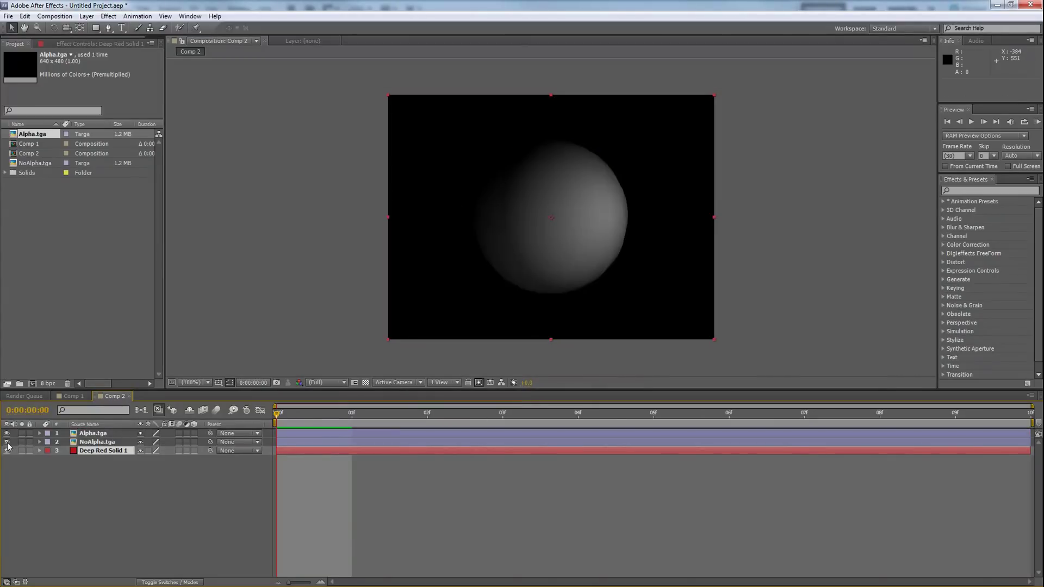
click(100, 452)
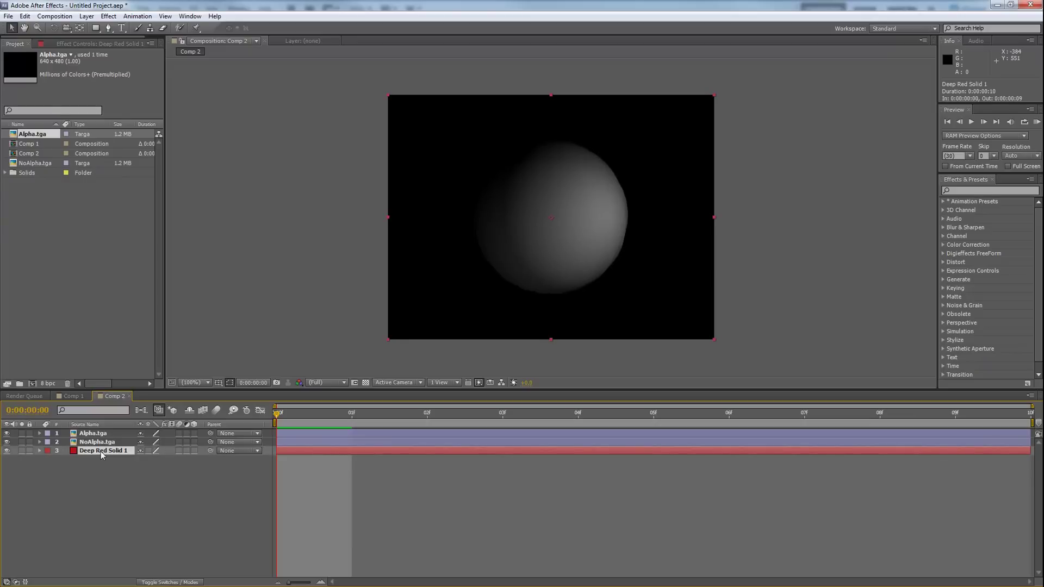
key(Delete)
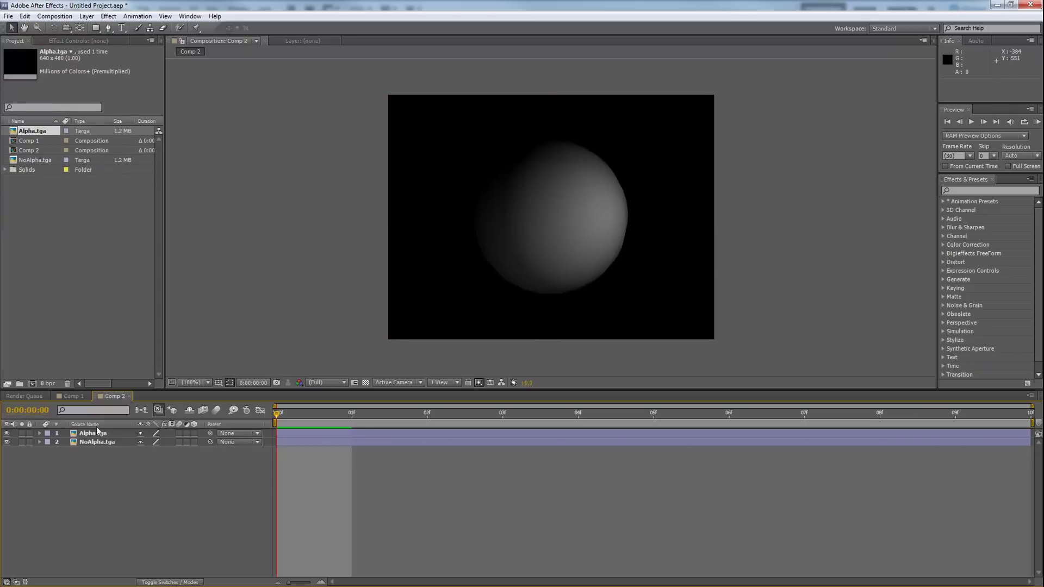
Step: Nest Comp 2 in Comp 1's timeline, inspect the Solids folder, and open the timeline's add-layer menu
click(73, 395)
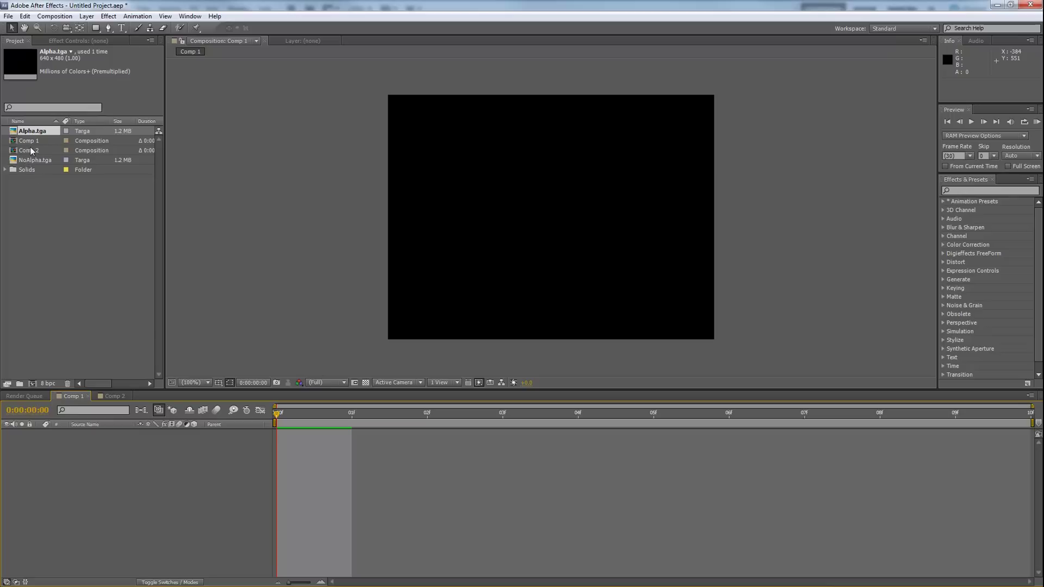
drag(29, 151, 90, 488)
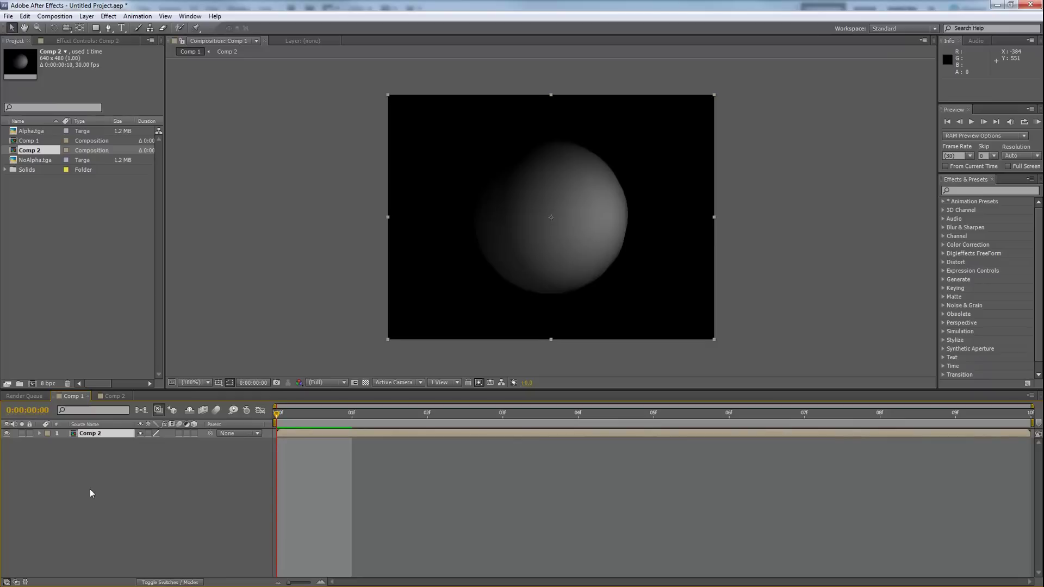
click(5, 170)
click(31, 184)
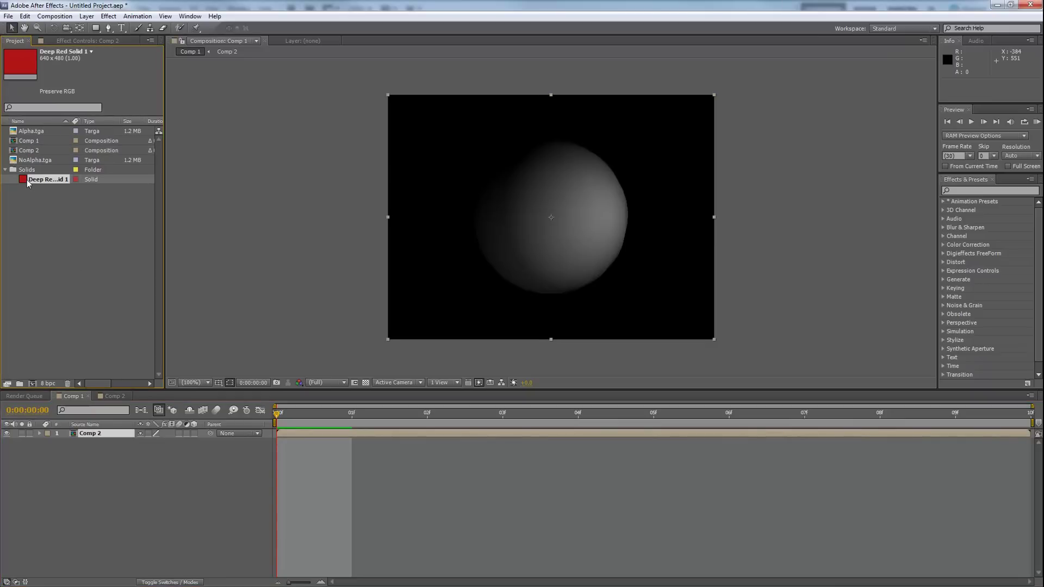
click(61, 217)
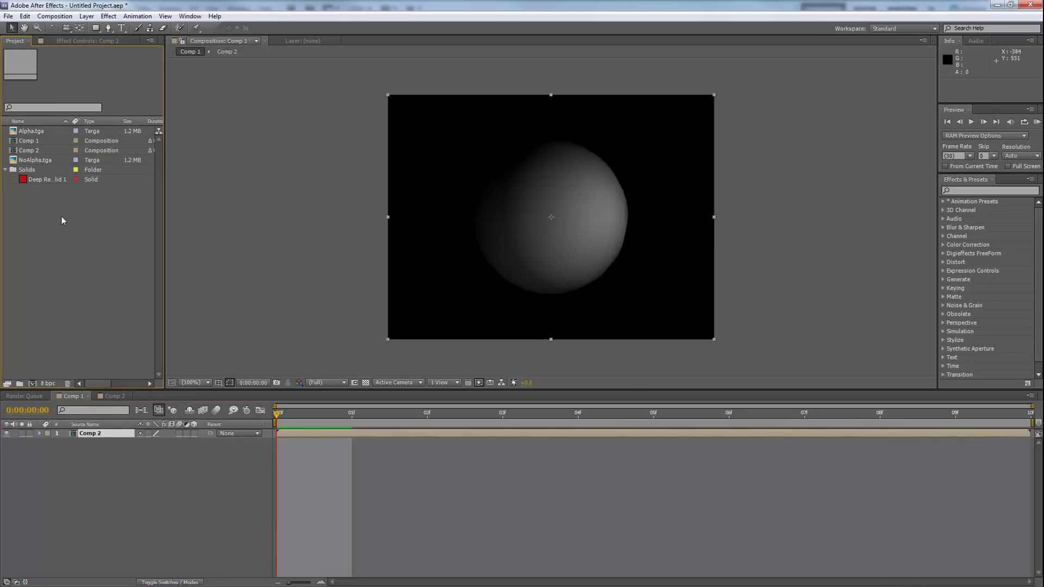
right_click(45, 210)
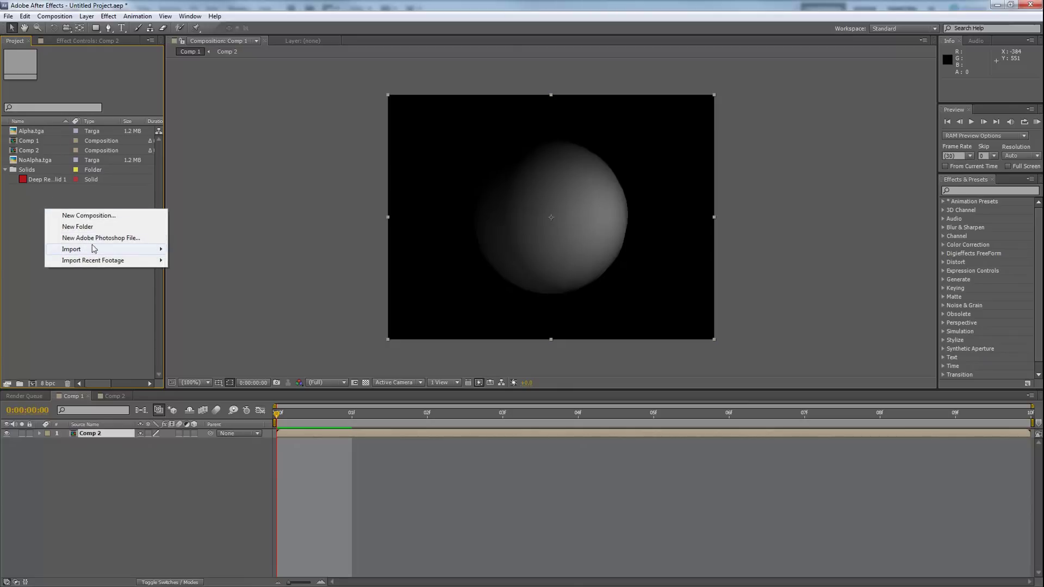
right_click(129, 504)
Step: Create a Medium Gray-Blue Solid 1 coloured 474F6E and place it beneath Comp 2
mouse_move(204, 405)
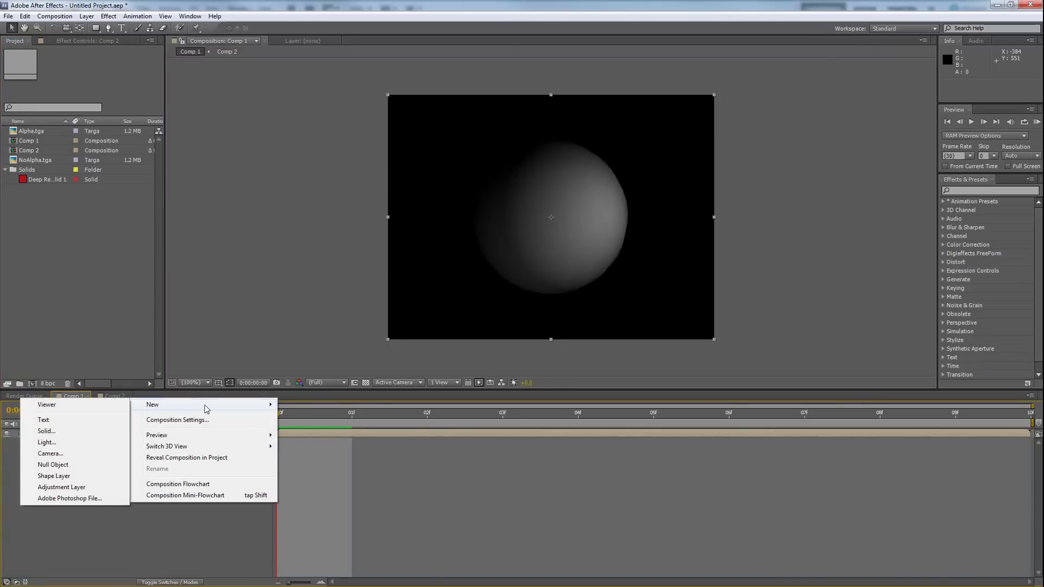
click(70, 430)
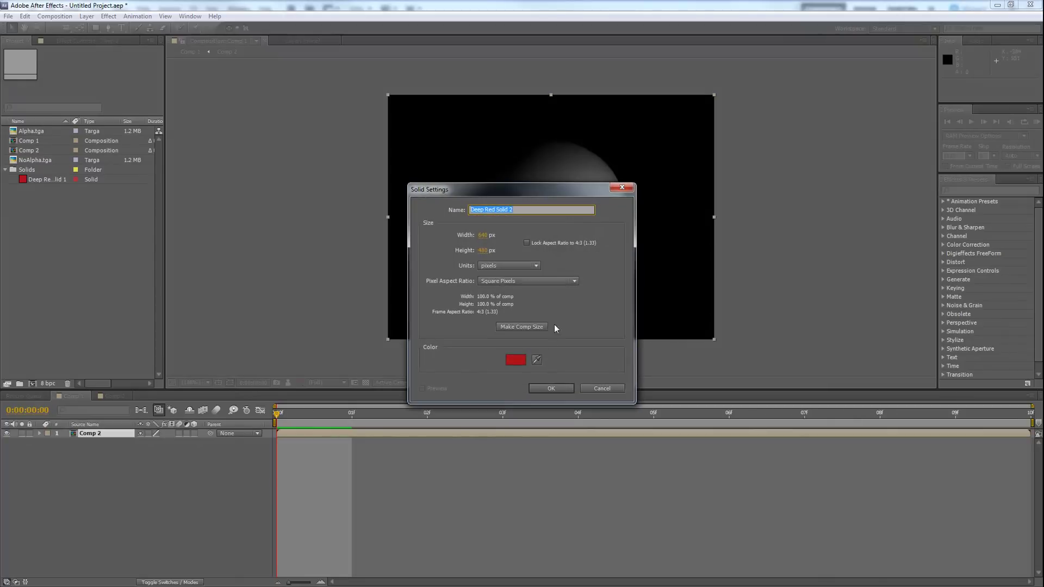
click(511, 358)
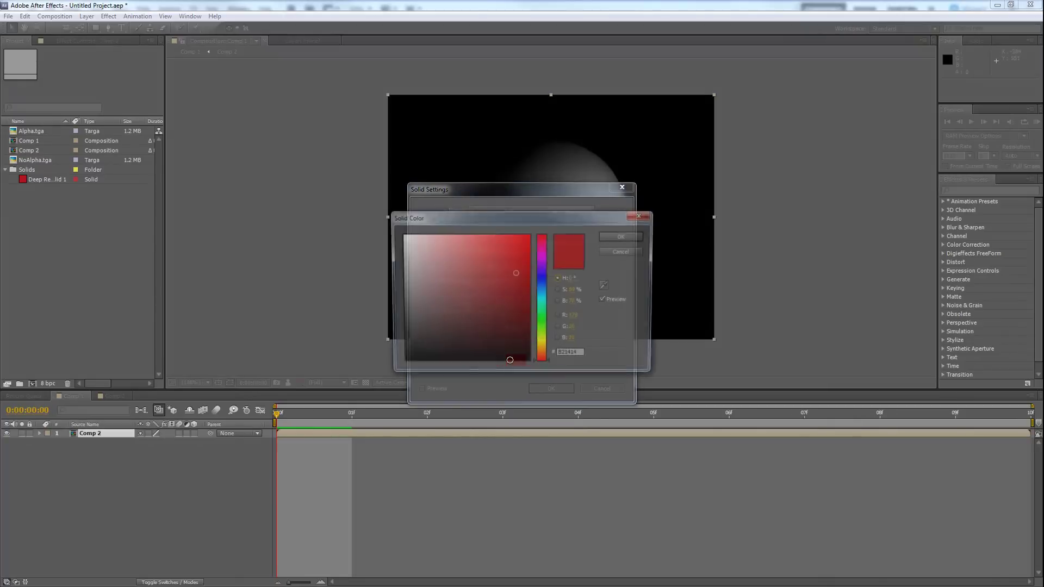
click(542, 281)
drag(452, 307, 446, 307)
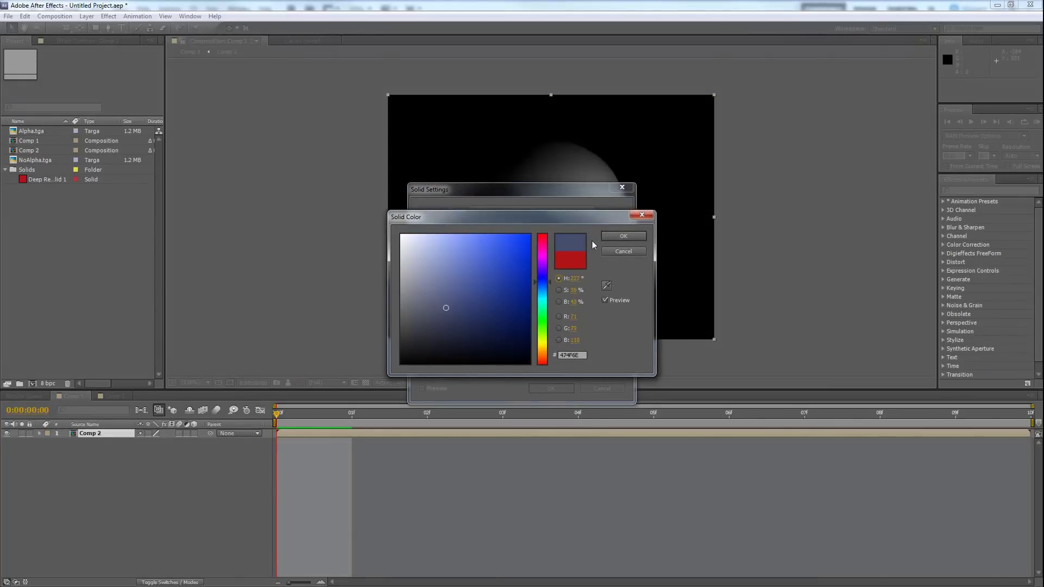
click(622, 236)
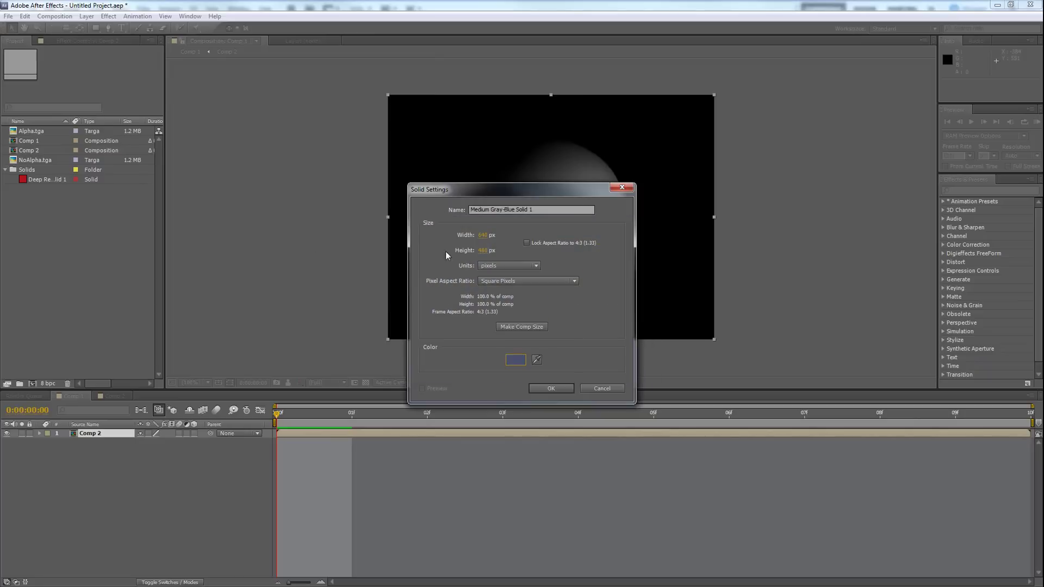
click(559, 388)
drag(117, 434, 113, 452)
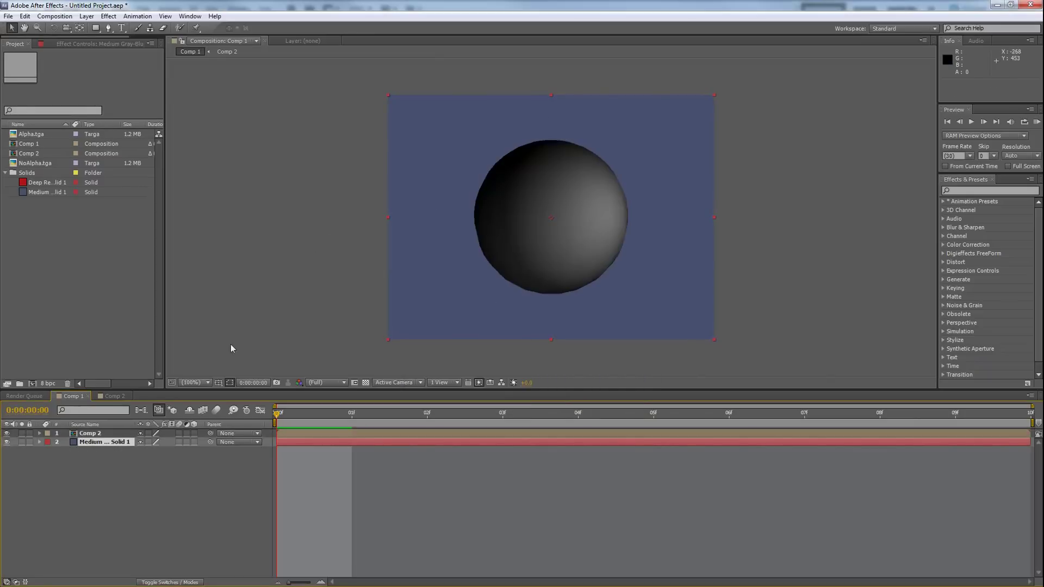
click(242, 276)
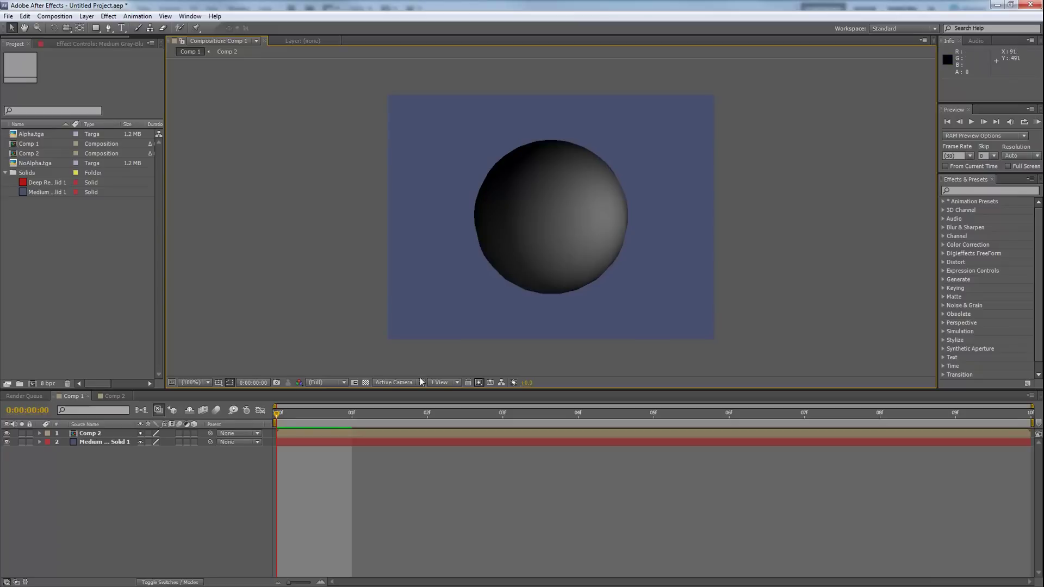
click(90, 435)
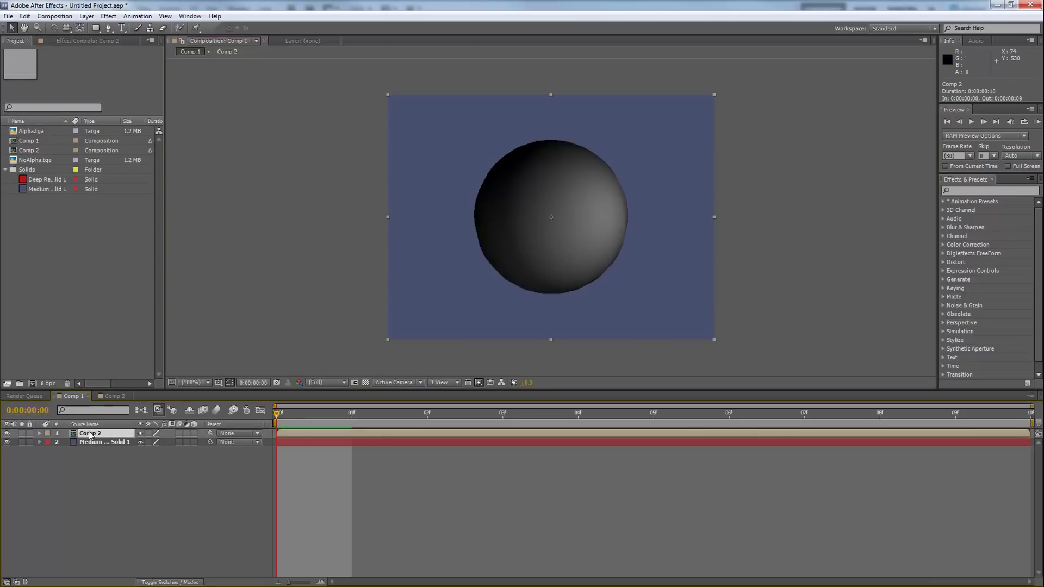